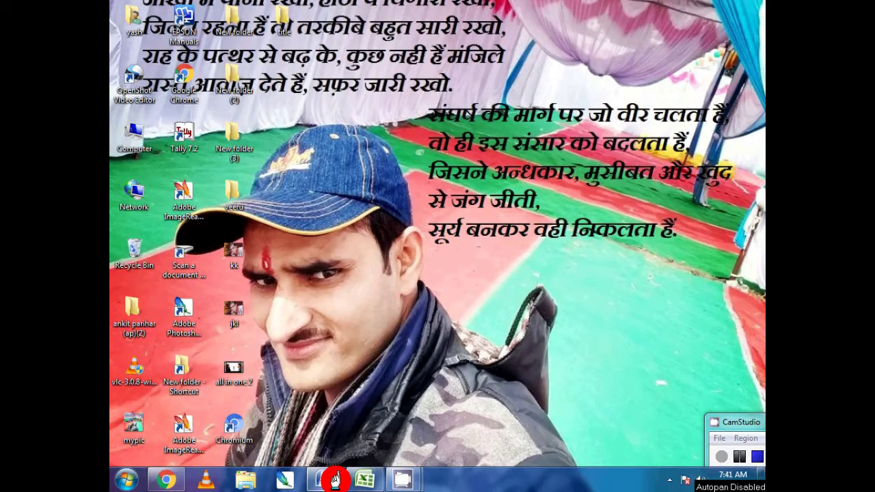
# Open the Topic-6 Word document at its Ms Excel Introduction Part-2 page.
pyautogui.moveTo(335, 475)
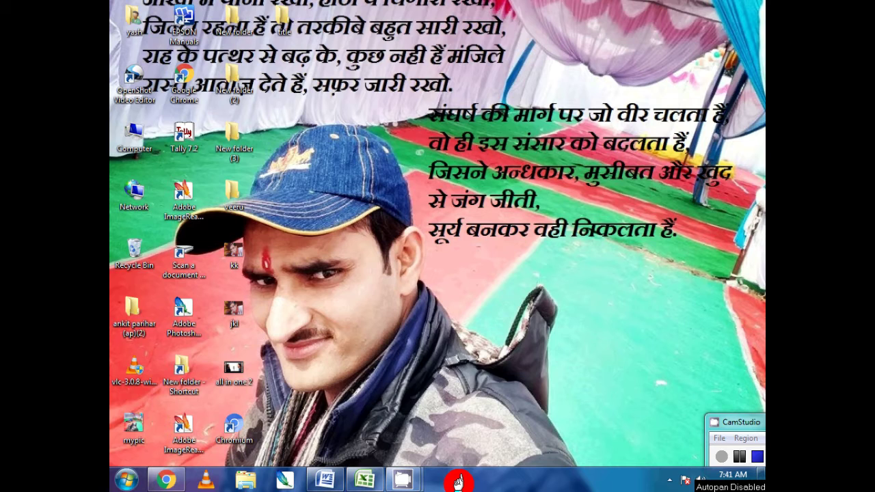
pyautogui.click(325, 480)
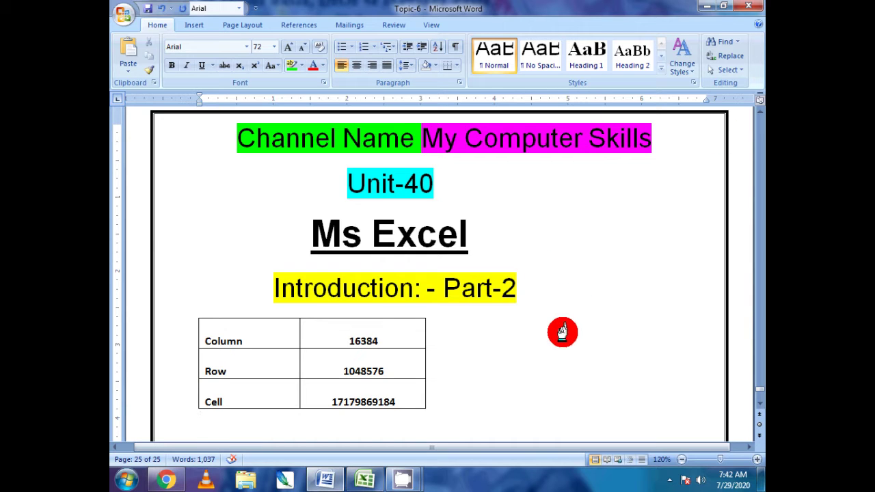
# Switch to the Excel workbook Book1 with its column, row and cell count table.
pyautogui.click(368, 480)
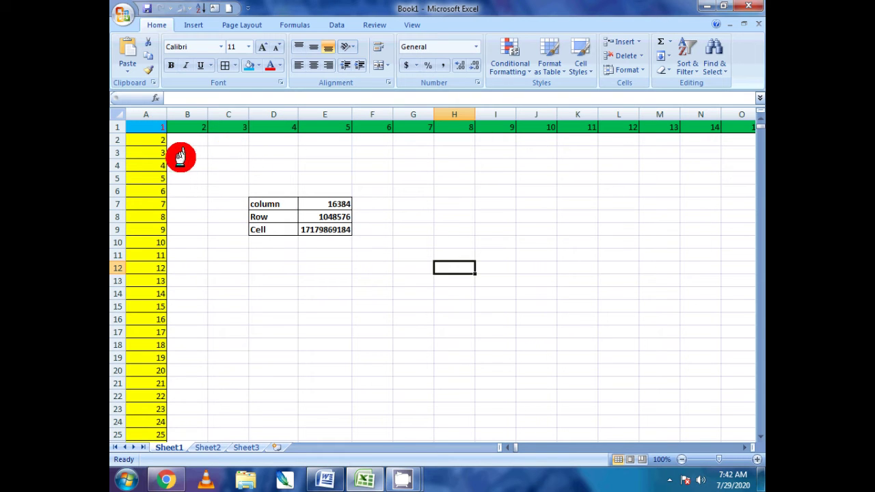
# Fill cells G4 to G21 light blue.
pyautogui.moveTo(186, 138); pyautogui.dragTo(179, 357)
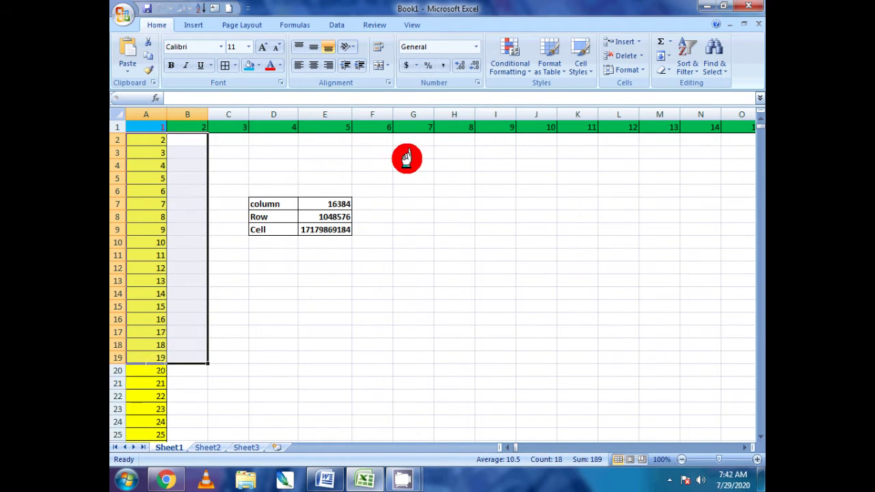
pyautogui.moveTo(407, 153); pyautogui.dragTo(431, 359)
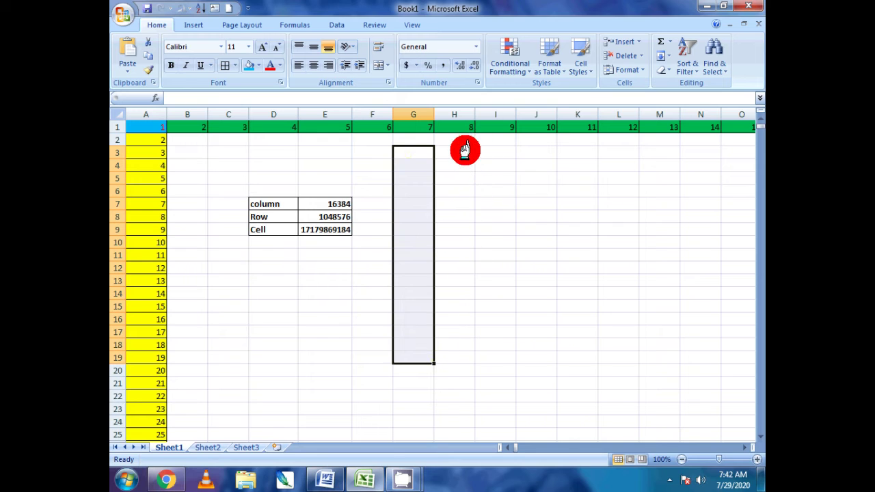
pyautogui.moveTo(463, 151); pyautogui.dragTo(476, 397)
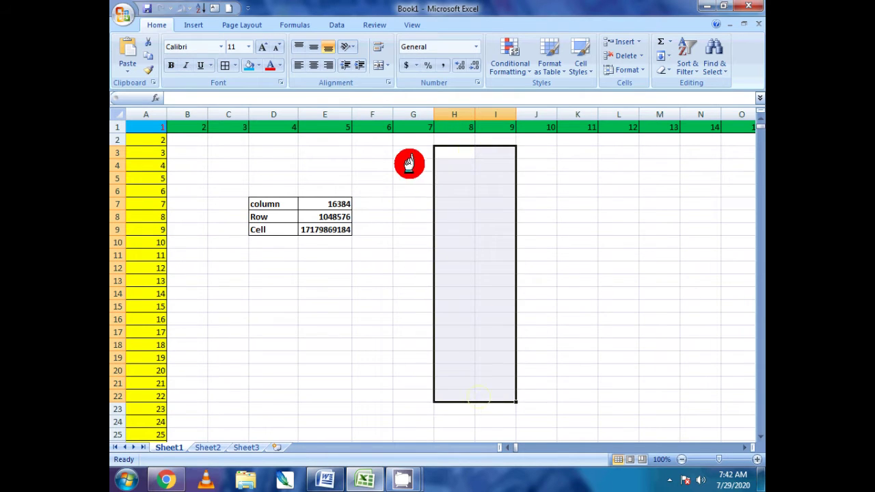
pyautogui.moveTo(408, 165); pyautogui.dragTo(410, 383)
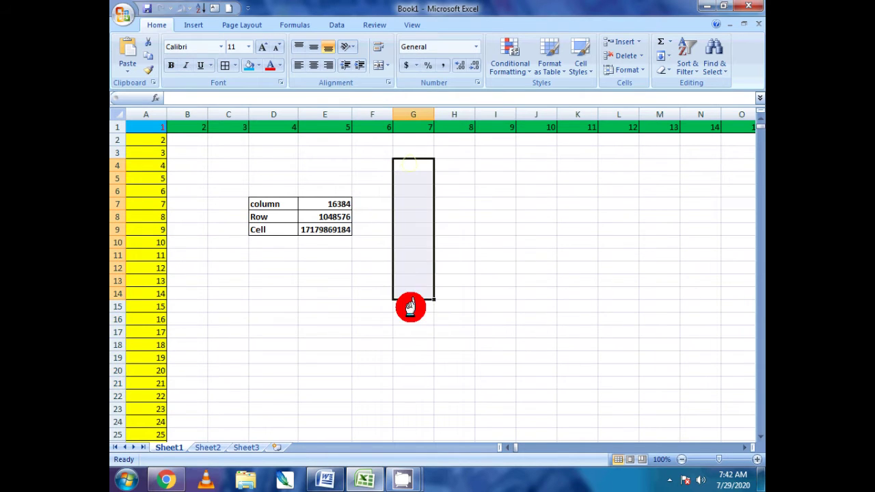
pyautogui.click(249, 65)
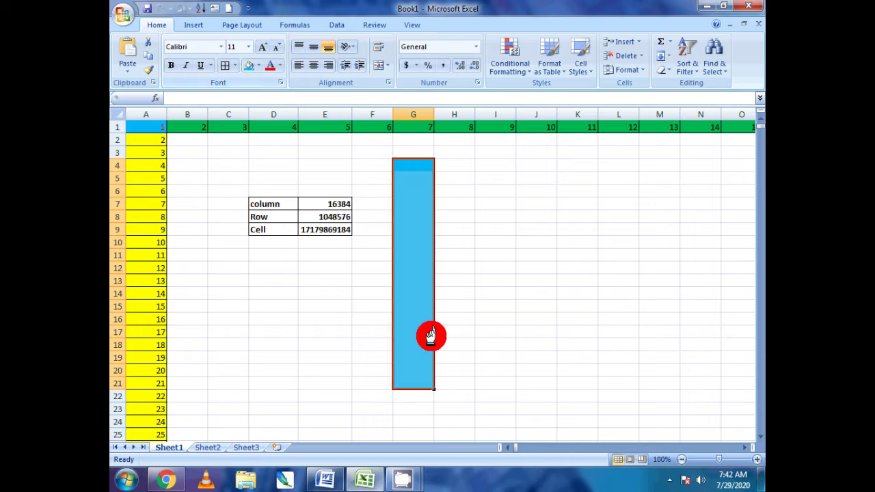
# Label cell G3 with the word 'column'.
pyautogui.click(406, 151)
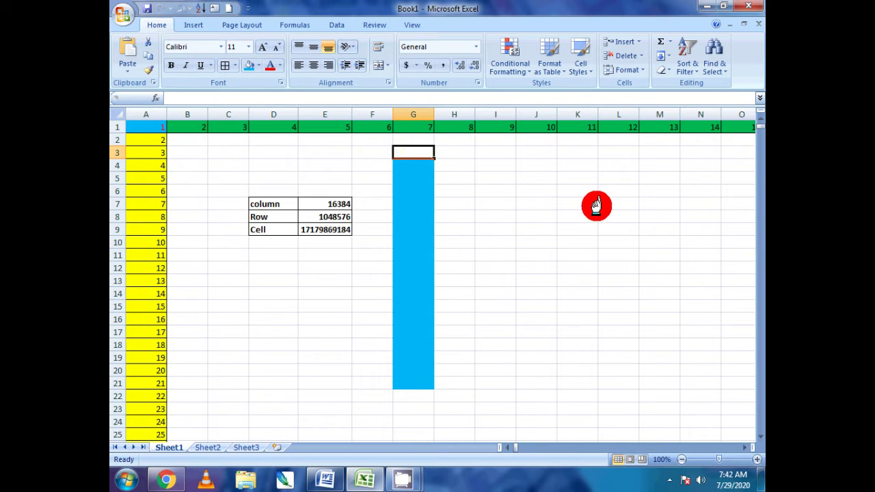
pyautogui.write('column')
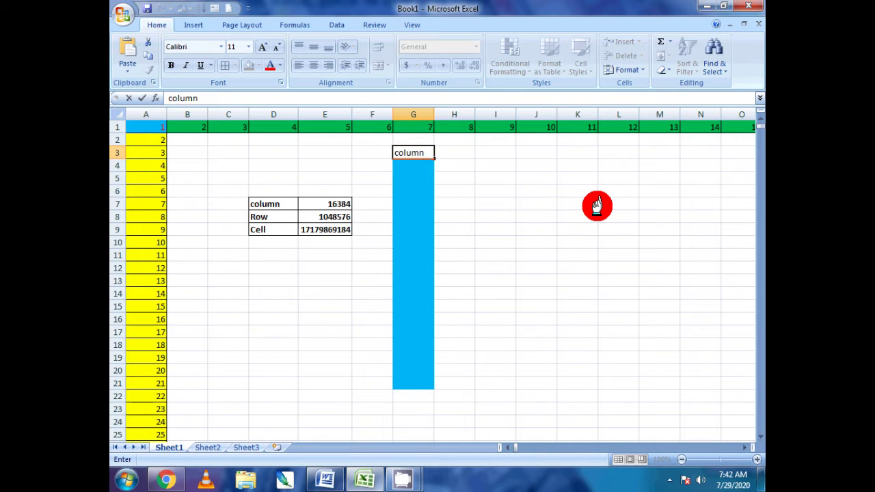
pyautogui.click(560, 241)
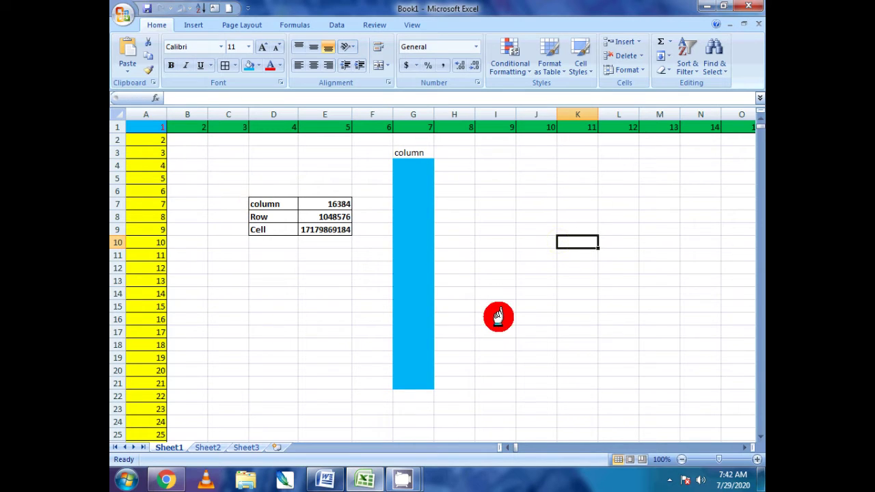
# Fill cells C22 to N22 red.
pyautogui.moveTo(223, 396); pyautogui.dragTo(714, 399)
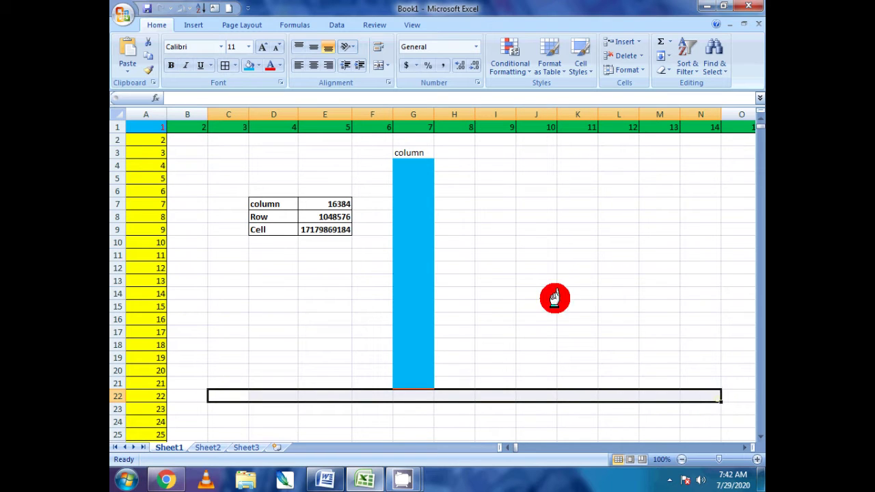
pyautogui.click(258, 65)
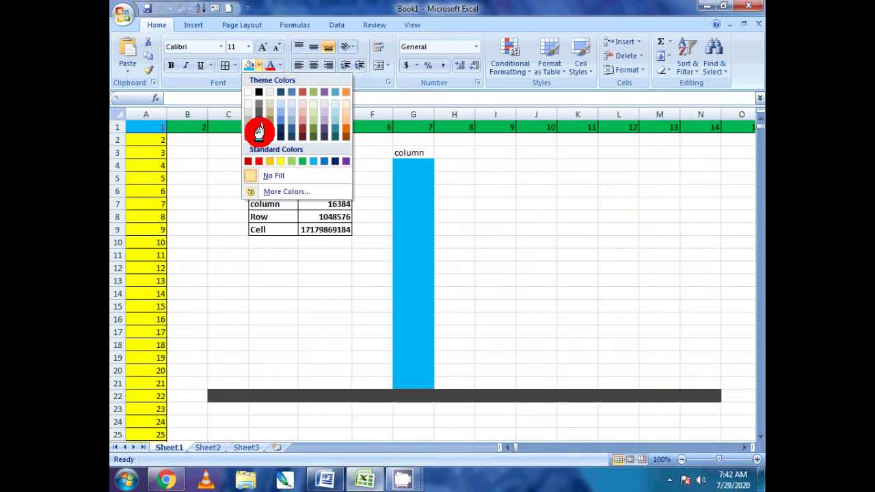
pyautogui.click(260, 161)
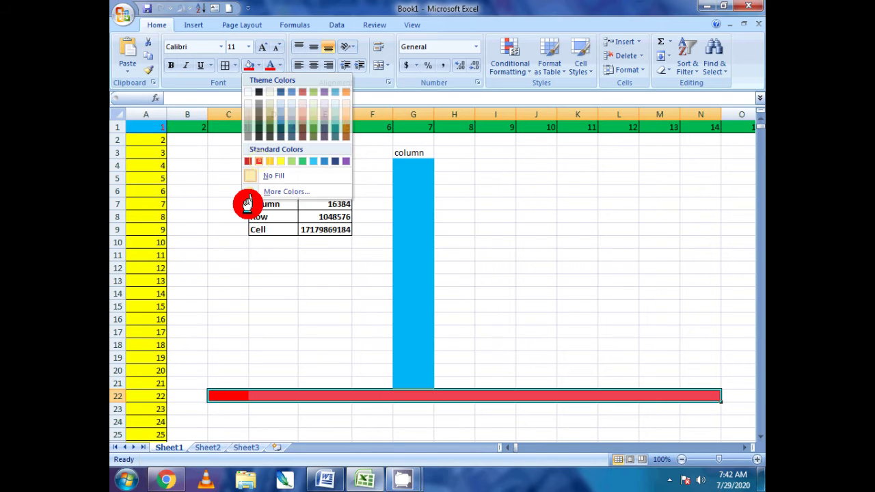
# Label cell B22 with the word 'row'.
pyautogui.click(186, 396)
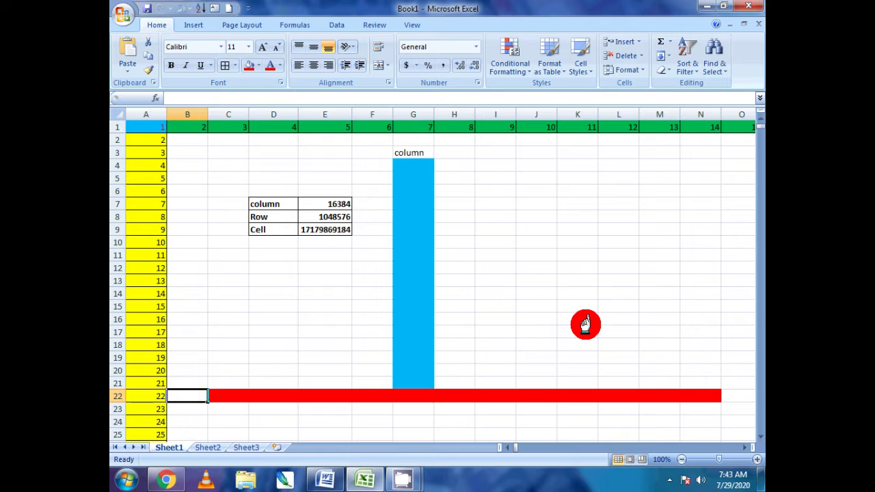
pyautogui.write('row')
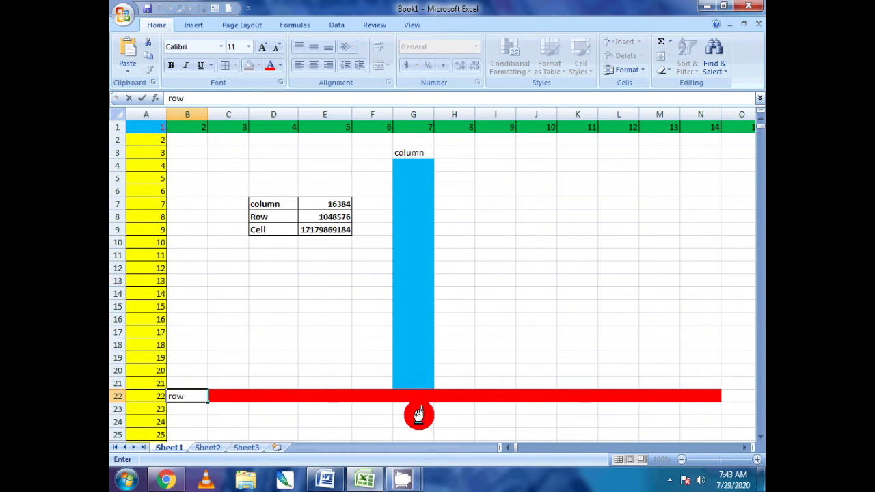
pyautogui.click(529, 348)
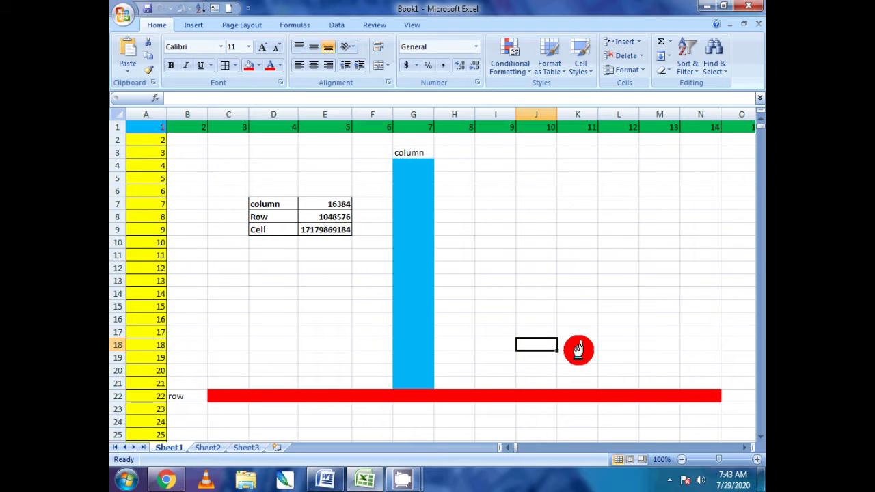
pyautogui.click(529, 269)
pyautogui.click(283, 229)
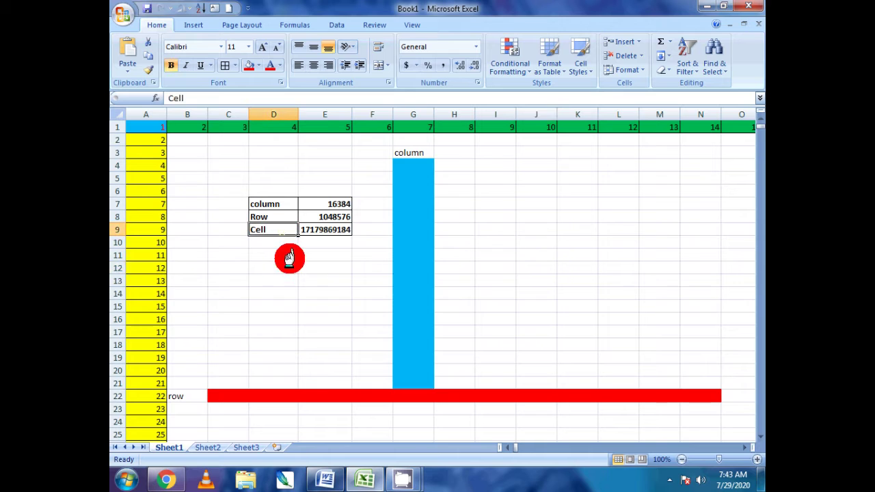
pyautogui.click(307, 295)
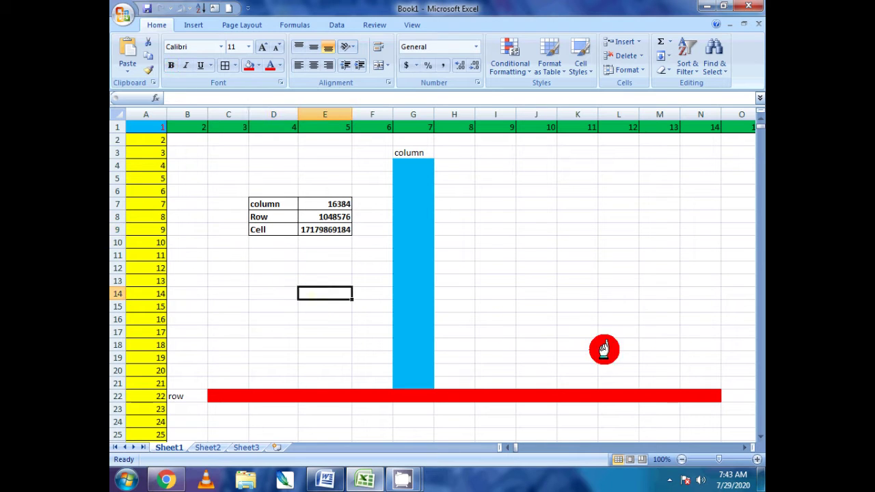
pyautogui.click(496, 269)
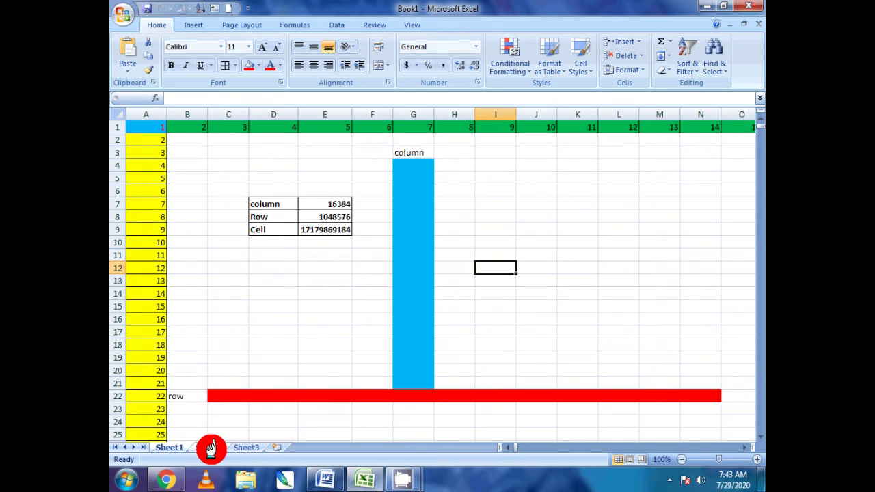
# Insert two blank worksheets, Sheet4 and Sheet5, then return to Sheet1.
pyautogui.click(273, 447)
pyautogui.click(313, 448)
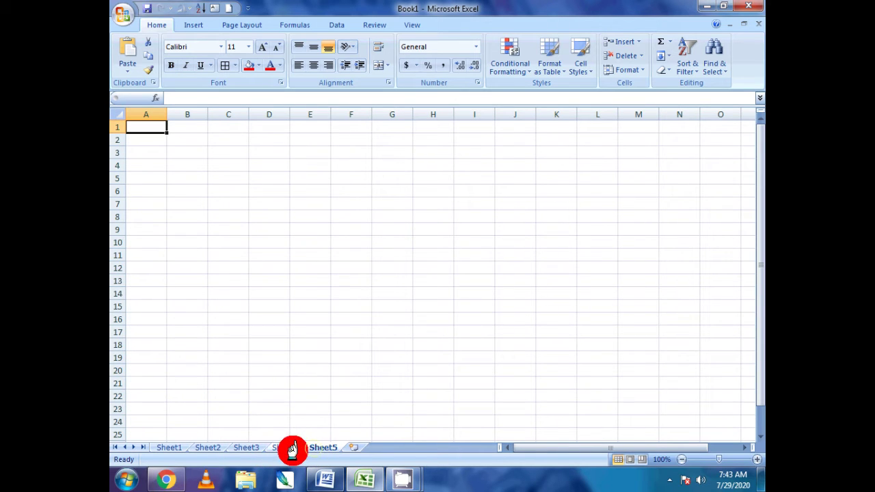
pyautogui.click(293, 448)
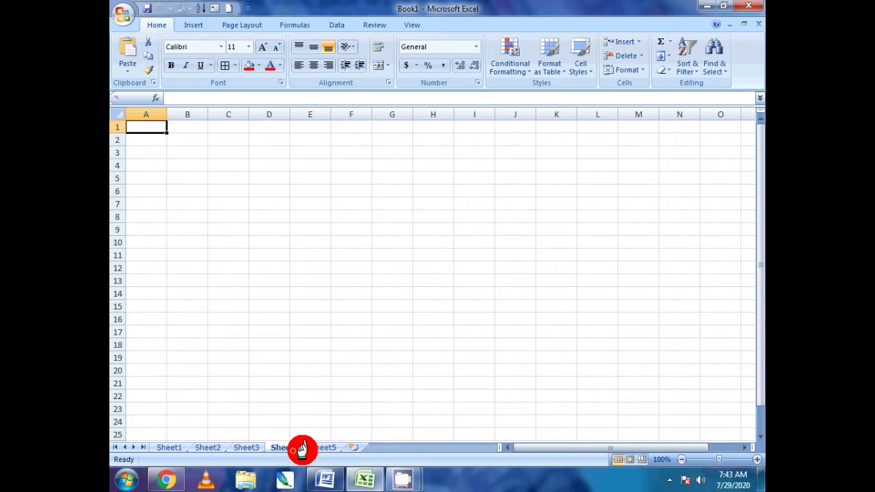
pyautogui.click(171, 447)
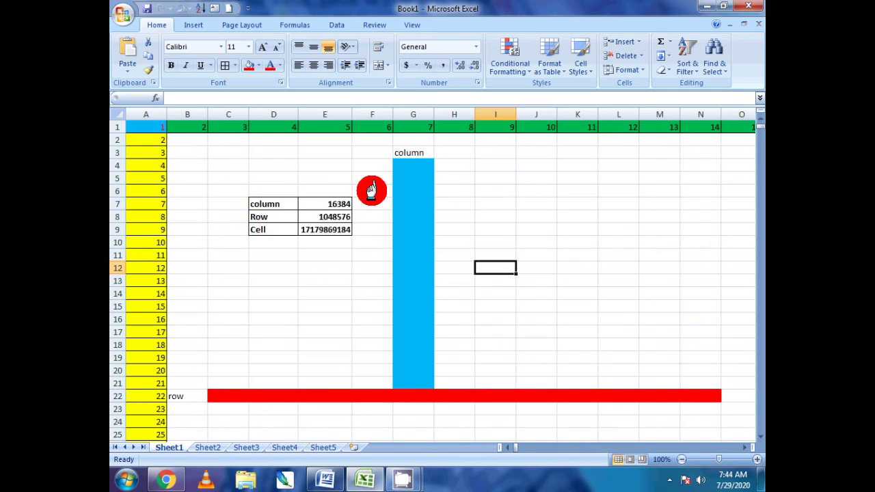
# From cell C3, jump with Ctrl+Right to the last column XFD, numbered 16384.
pyautogui.click(152, 128)
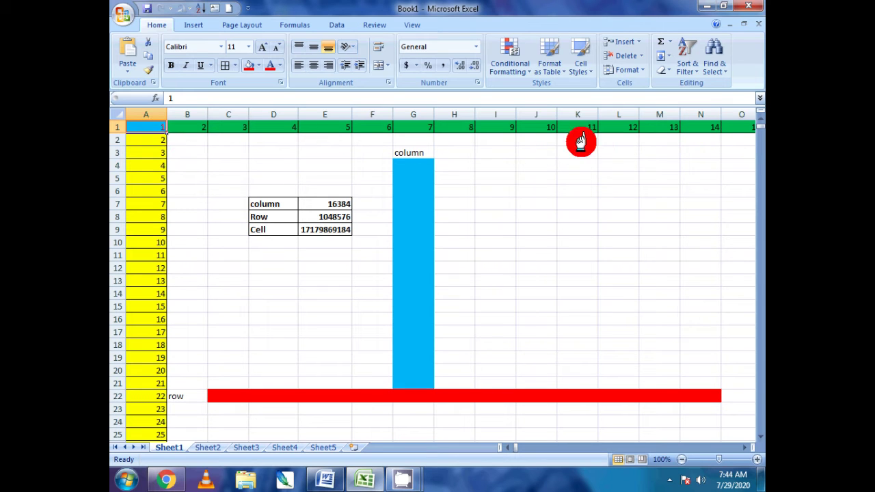
pyautogui.click(230, 140)
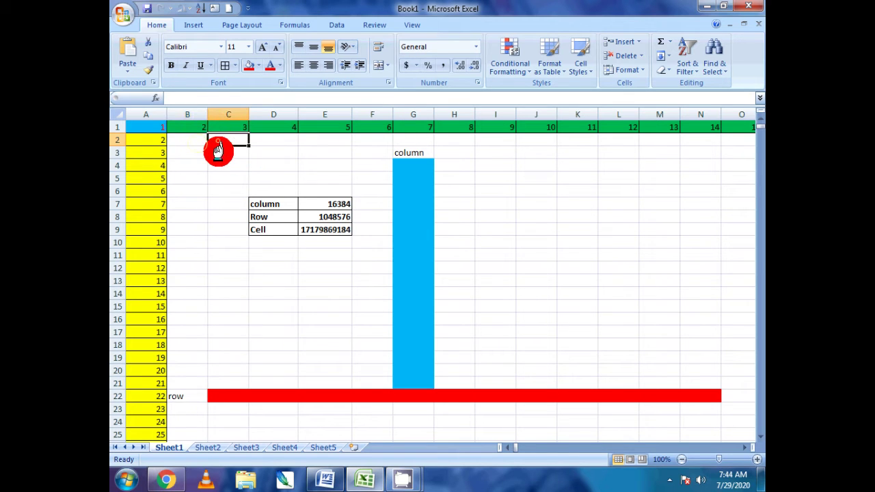
pyautogui.click(225, 165)
pyautogui.click(219, 150)
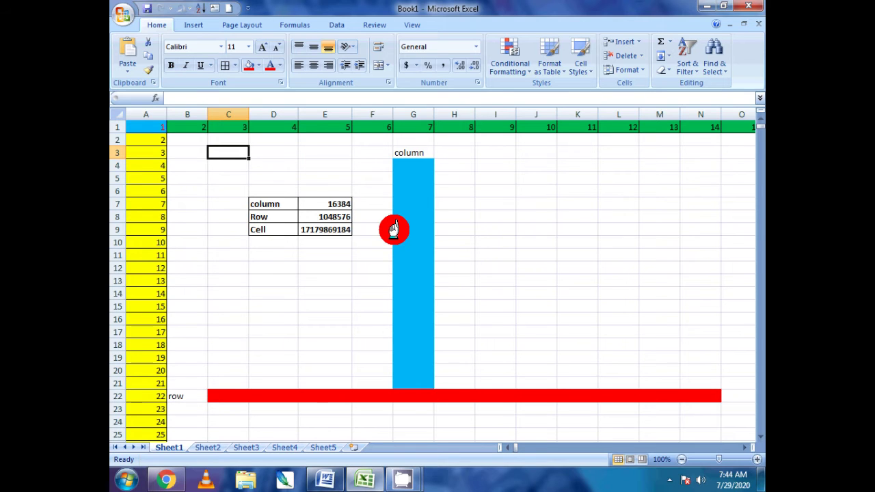
pyautogui.hotkey('ctrl', 'Right')
pyautogui.hotkey('ctrl', 'Right')
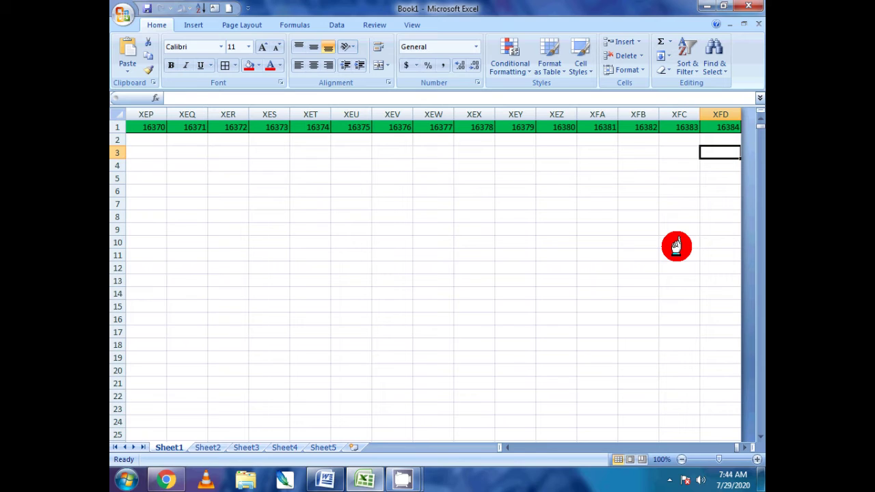
# Jump back from column XFD to column A and move around near blue column G.
pyautogui.hotkey('ctrl', 'Left')
pyautogui.press('Left')
pyautogui.press('Left')
pyautogui.press('Left')
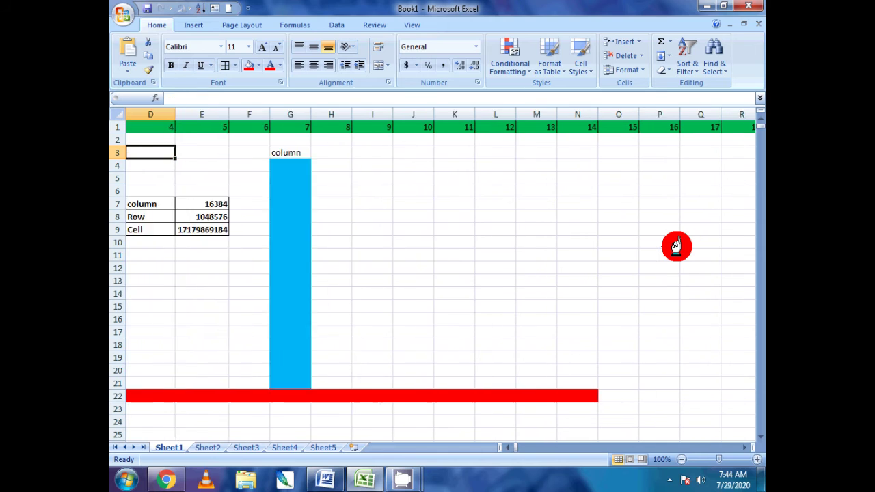
pyautogui.press('Left')
pyautogui.press('Left')
pyautogui.press('Left')
pyautogui.press('Up')
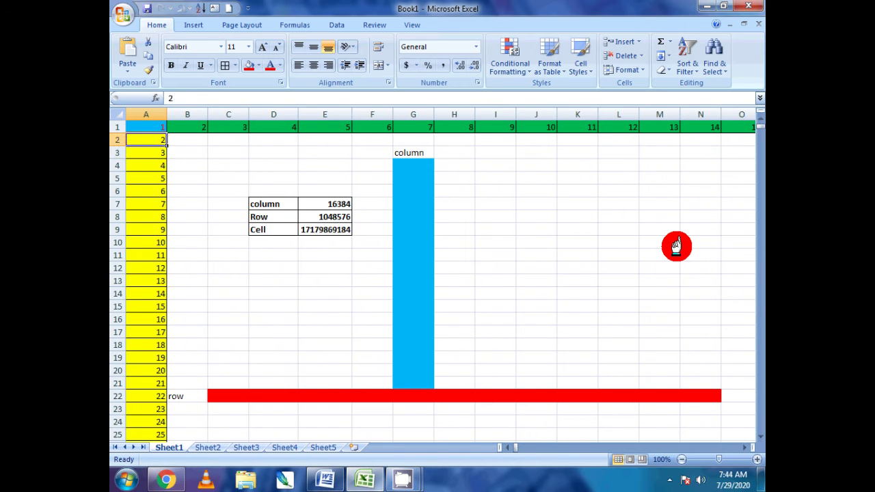
pyautogui.press('Up')
pyautogui.press('Right')
pyautogui.press('Right')
pyautogui.press('Right')
pyautogui.press('Right')
pyautogui.press('Right')
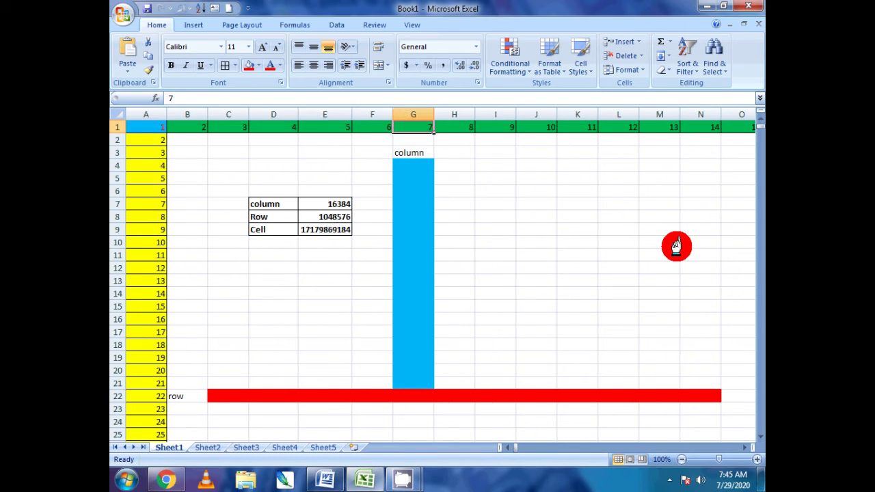
pyautogui.press('Down')
pyautogui.press('Left')
pyautogui.press('Down')
pyautogui.press('Left')
pyautogui.press('Left')
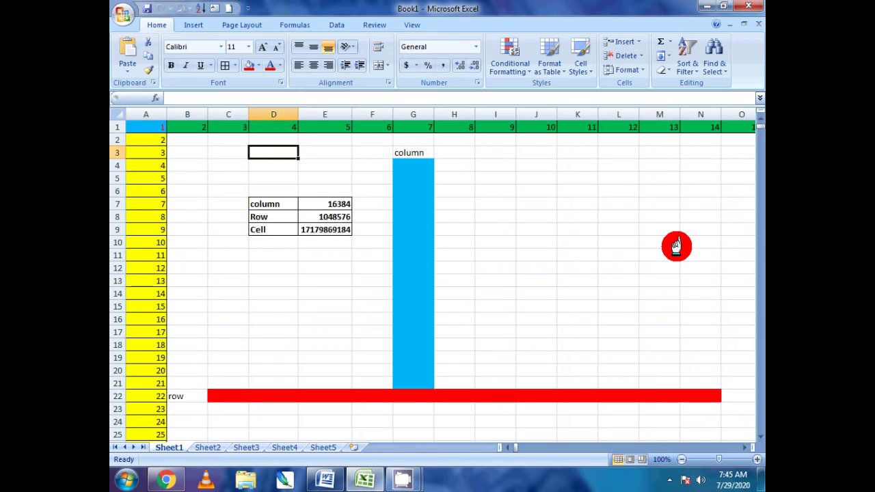
pyautogui.press('Left')
pyautogui.press('Left')
pyautogui.press('Up')
pyautogui.press('Left')
# Step through row 1 and the count table's 16384 and 1048576 values, ending at column A.
pyautogui.press('Right')
pyautogui.press('Up')
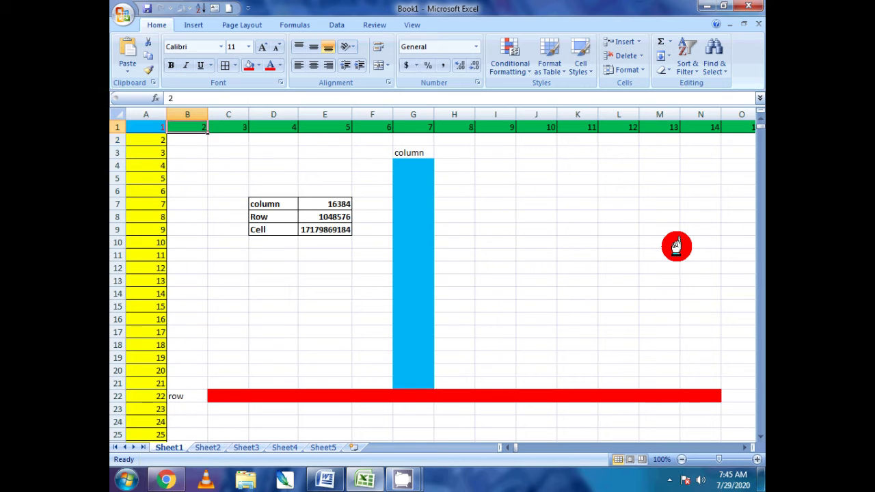
pyautogui.press('Right')
pyautogui.press('Down')
pyautogui.press('Down')
pyautogui.press('Down')
pyautogui.press('Down')
pyautogui.press('Down')
pyautogui.press('Down')
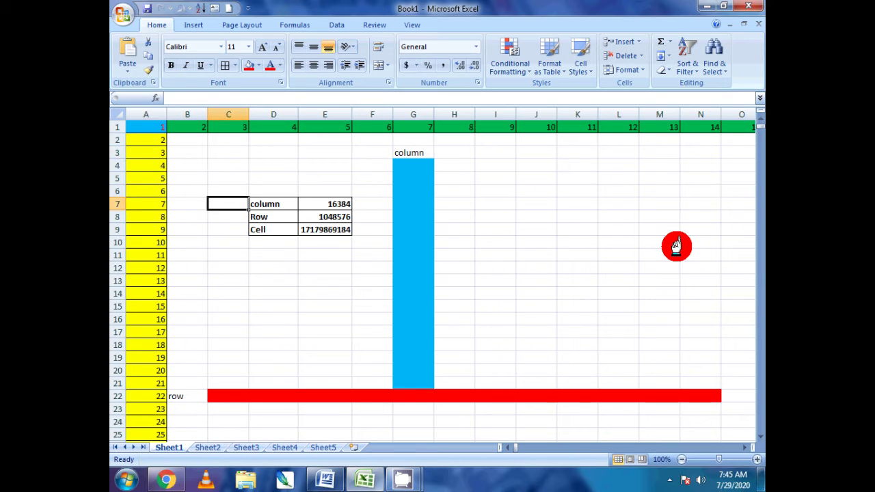
pyautogui.press('Right')
pyautogui.press('Right')
pyautogui.press('Right')
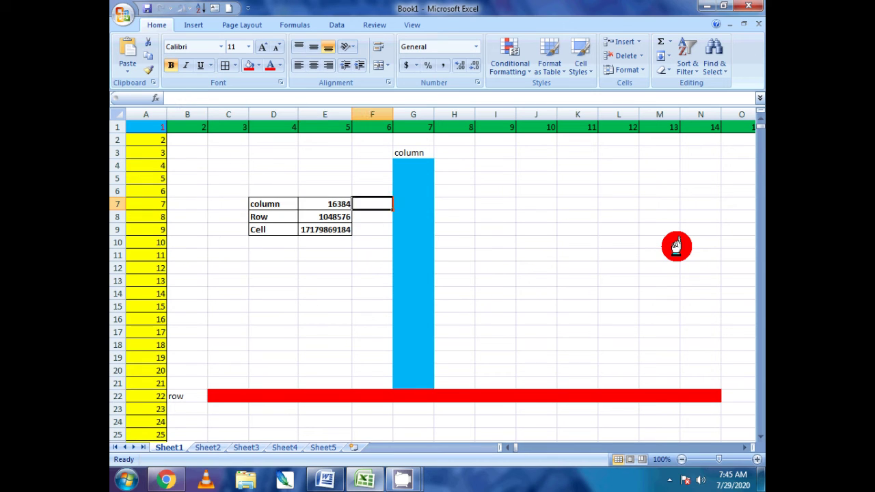
pyautogui.press('Down')
pyautogui.press('Left')
pyautogui.press('Left')
pyautogui.press('Right')
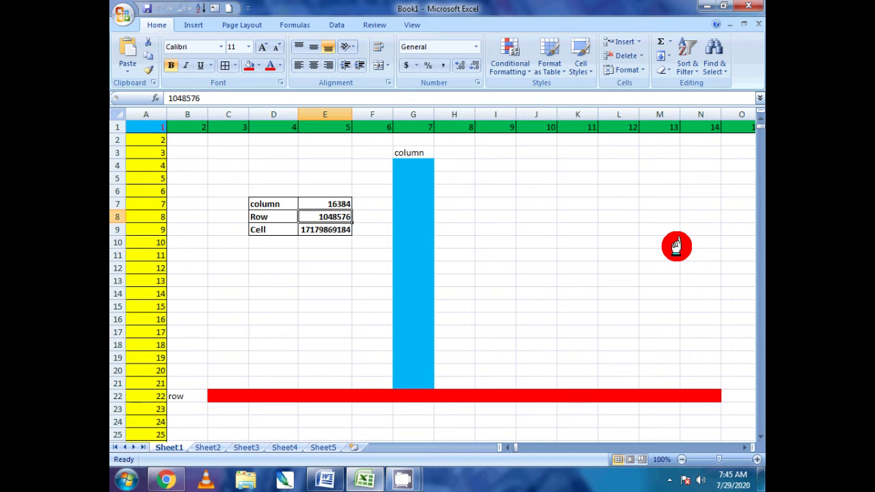
pyautogui.press('Left')
pyautogui.press('Left')
pyautogui.press('Left')
pyautogui.press('Left')
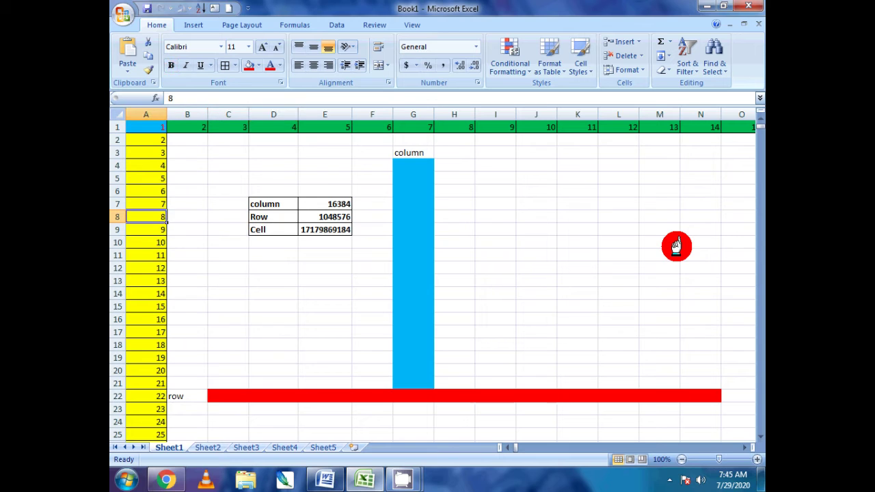
pyautogui.press('Up')
pyautogui.press('Up')
pyautogui.press('Up')
pyautogui.press('Up')
pyautogui.press('Up')
pyautogui.press('Up')
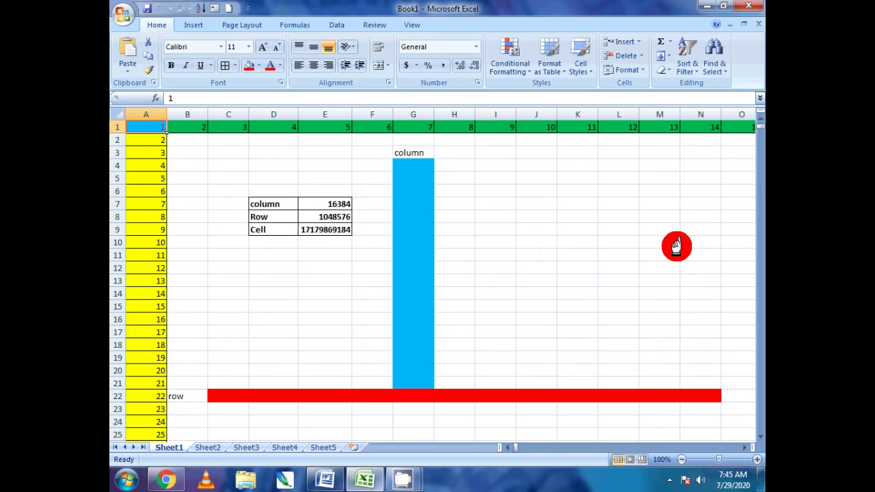
pyautogui.hotkey('ctrl', 'Down')
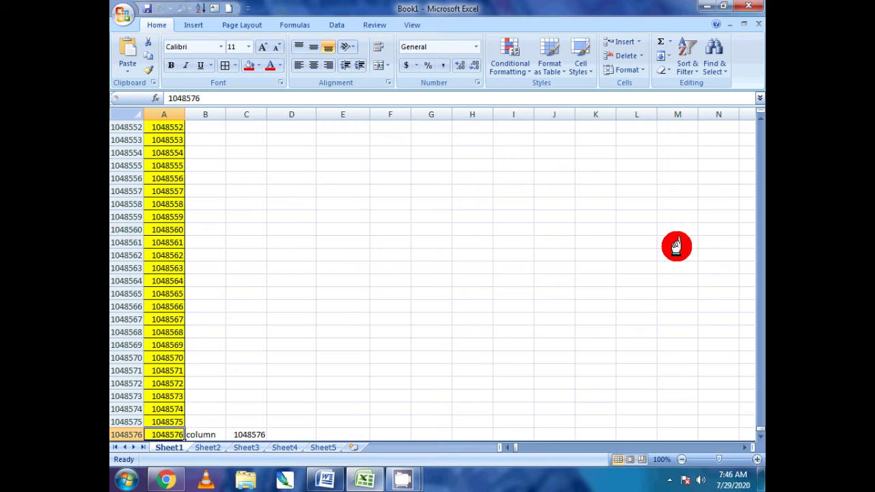
pyautogui.press('Right')
pyautogui.press('Right')
pyautogui.press('Right')
pyautogui.press('Right')
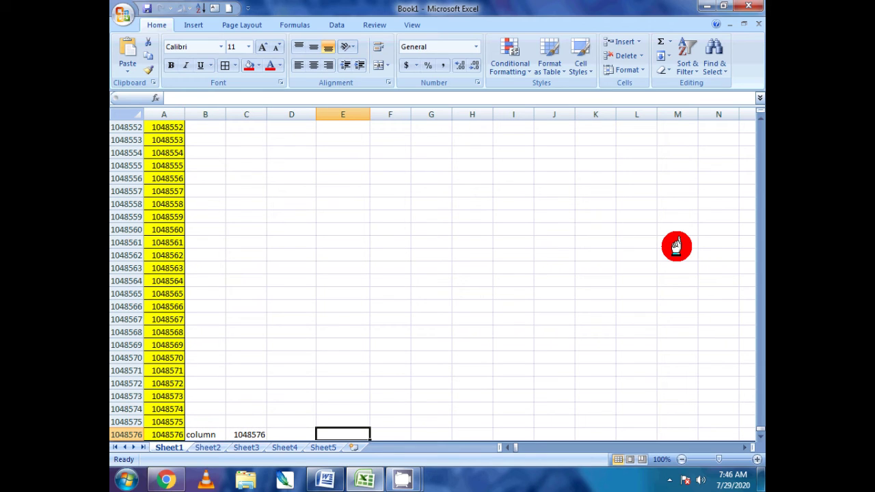
pyautogui.hotkey('ctrl', 'Up')
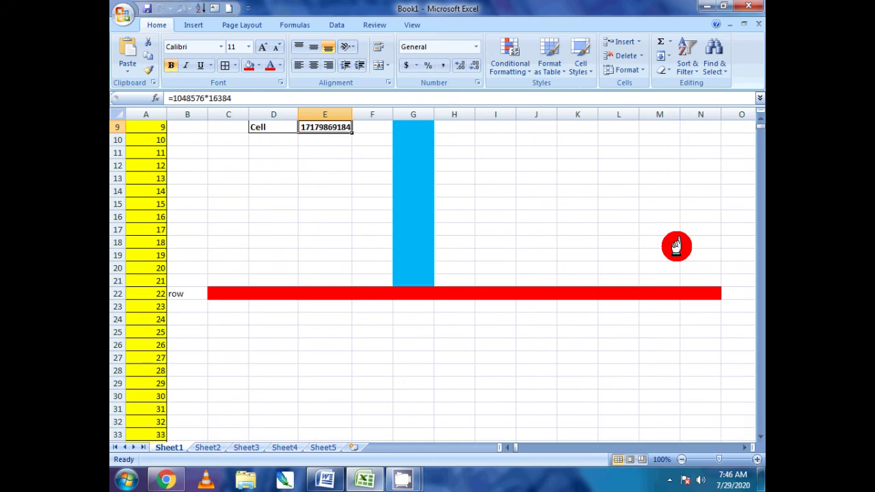
pyautogui.press('Up')
pyautogui.press('Up')
pyautogui.press('Up')
pyautogui.press('Up')
pyautogui.press('Up')
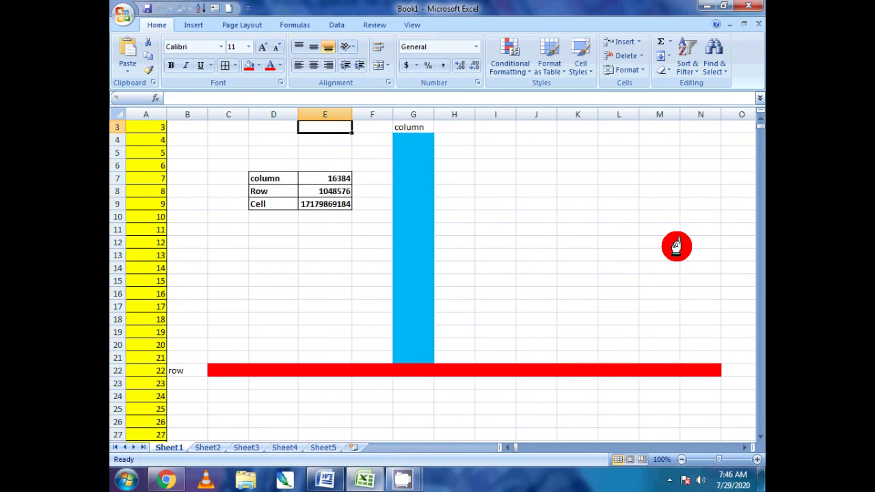
pyautogui.press('Up')
pyautogui.press('Down')
pyautogui.press('Down')
pyautogui.press('Down')
pyautogui.press('Down')
pyautogui.press('Down')
pyautogui.press('Down')
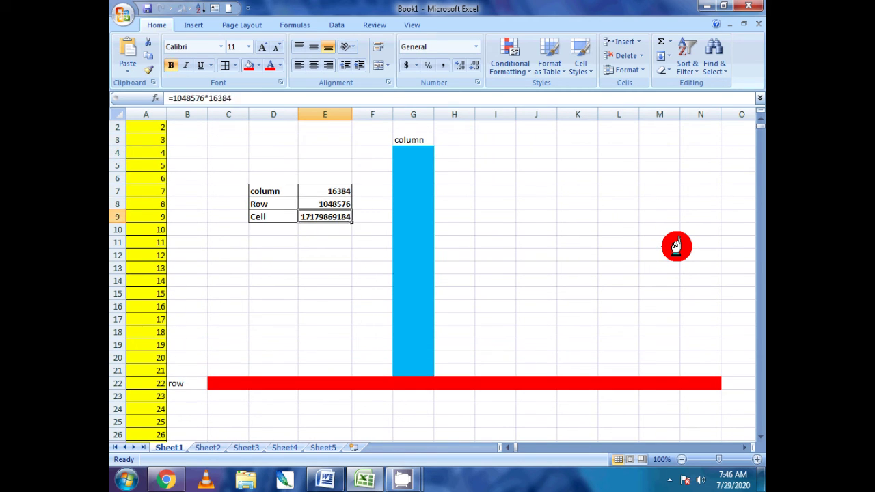
pyautogui.press('Down')
pyautogui.press('Down')
pyautogui.press('Up')
pyautogui.press('Down')
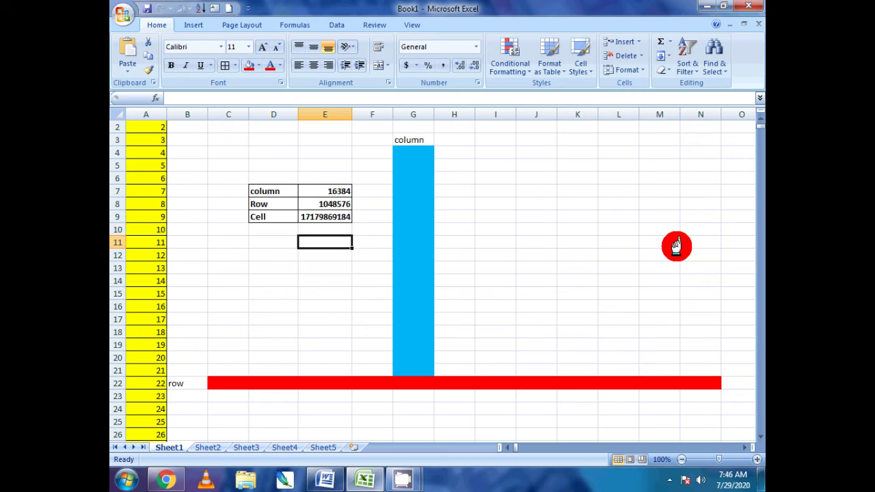
pyautogui.press('Down')
pyautogui.press('Down')
pyautogui.press('Down')
pyautogui.press('Down')
pyautogui.press('Right')
pyautogui.press('Right')
pyautogui.press('Right')
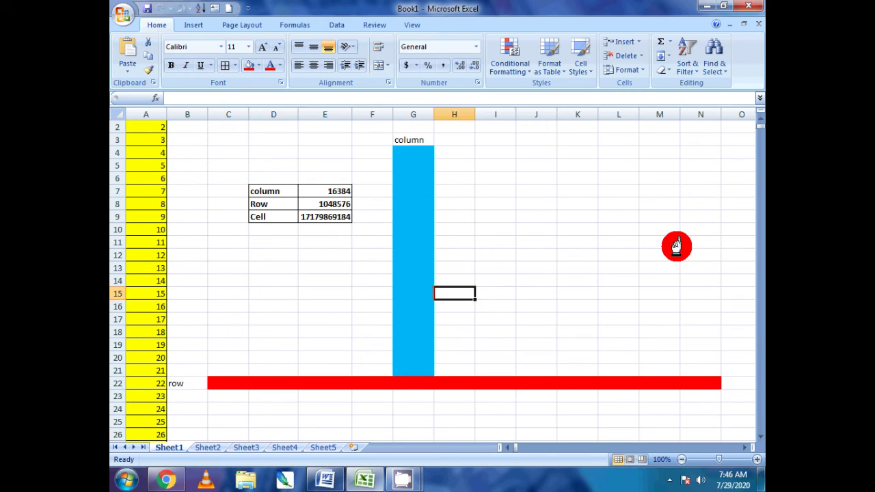
pyautogui.press('Right')
pyautogui.press('Right')
pyautogui.press('Up')
pyautogui.press('Up')
pyautogui.press('Up')
pyautogui.press('Up')
pyautogui.press('Left')
pyautogui.press('Left')
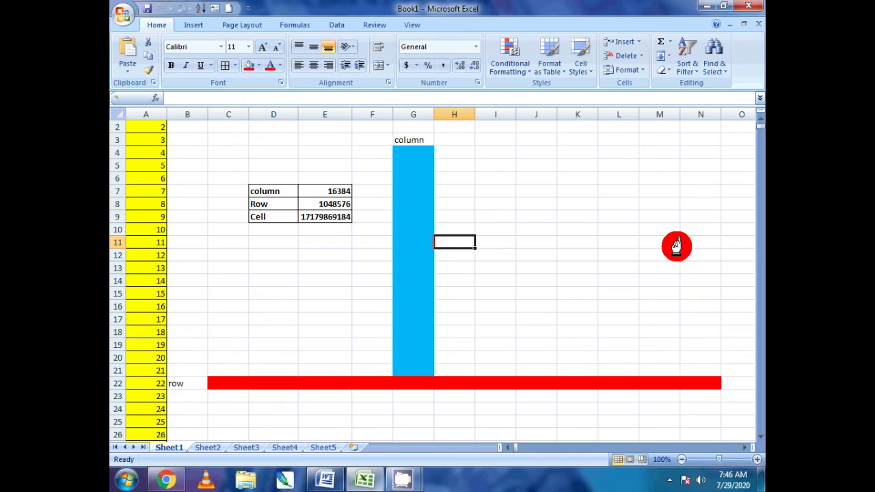
pyautogui.press('Left')
pyautogui.press('Left')
pyautogui.press('Left')
pyautogui.press('Up')
pyautogui.press('Up')
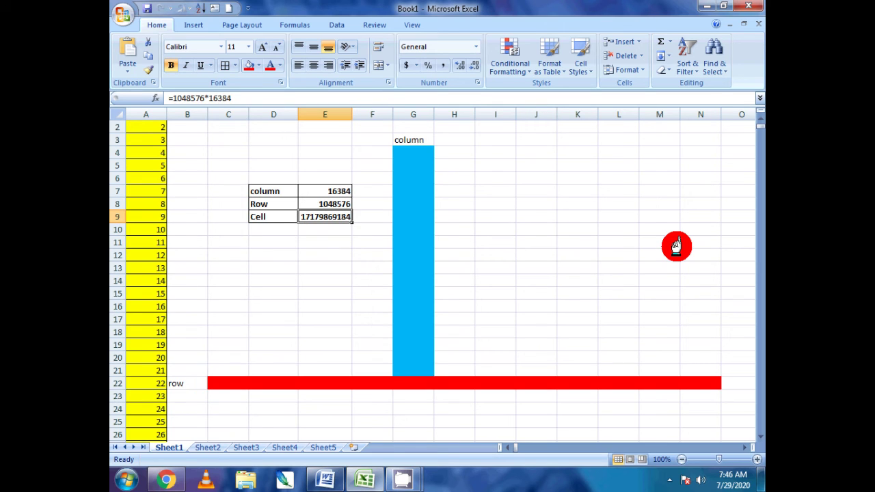
pyautogui.click(223, 96)
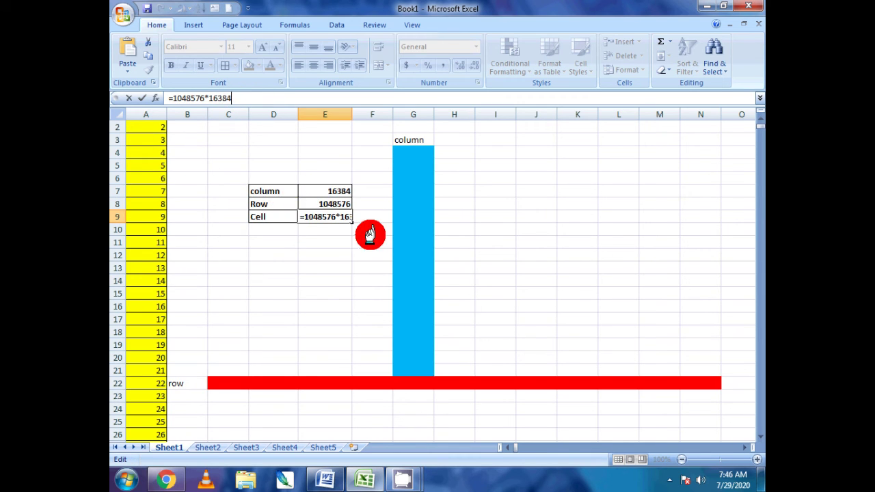
pyautogui.press('Return')
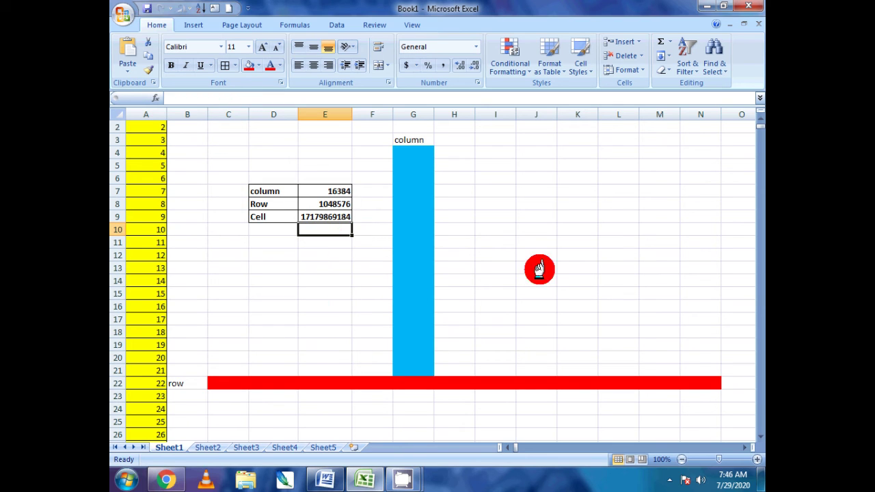
# Fill the count table block C6:F10 green and check the finished fill.
pyautogui.moveTo(236, 178); pyautogui.dragTo(363, 235)
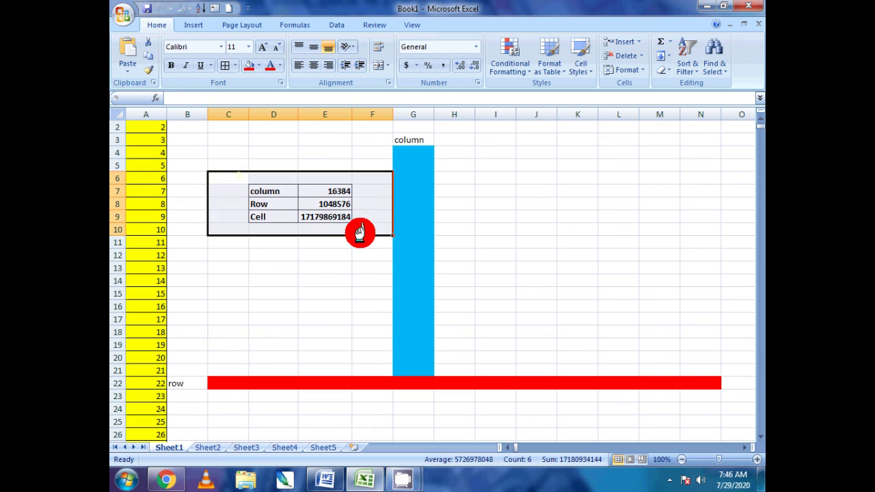
pyautogui.click(258, 66)
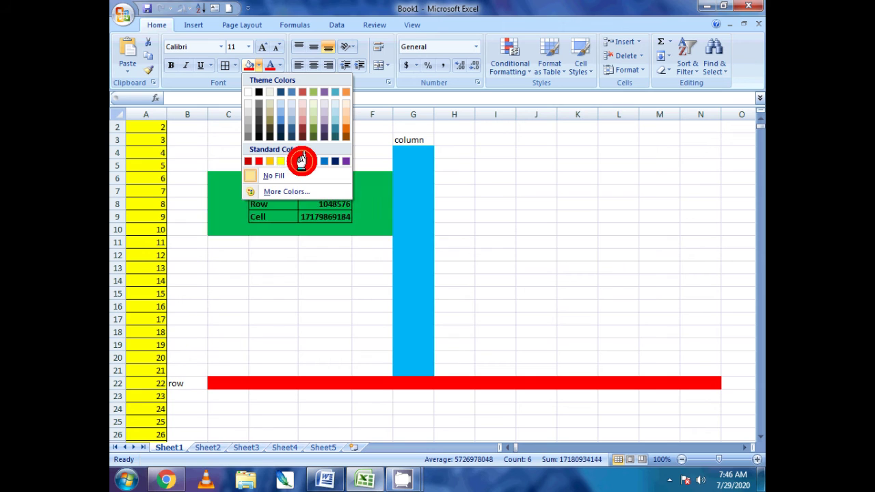
pyautogui.click(301, 161)
pyautogui.click(553, 239)
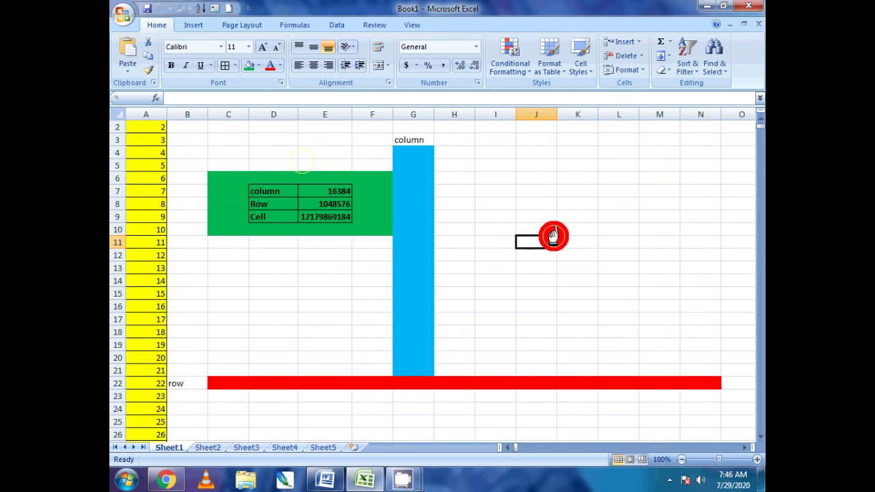
pyautogui.click(225, 179)
pyautogui.moveTo(225, 179); pyautogui.dragTo(367, 226)
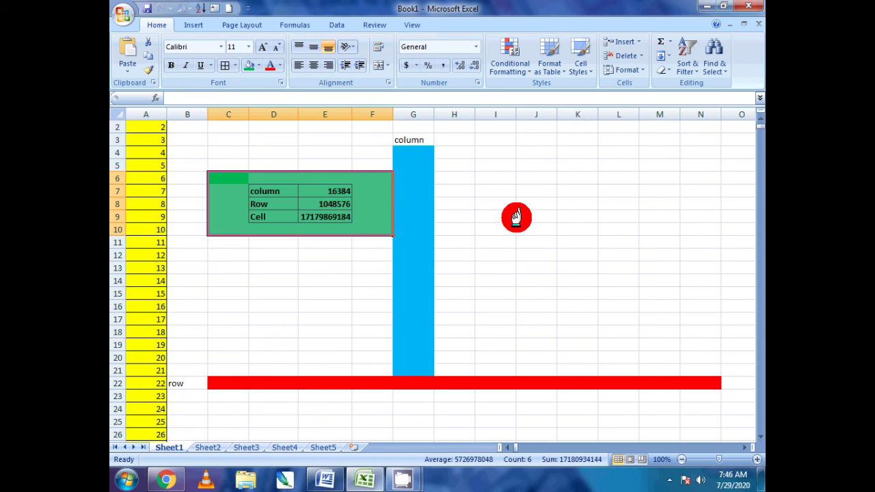
pyautogui.click(574, 179)
pyautogui.scroll(1, 322, 147)
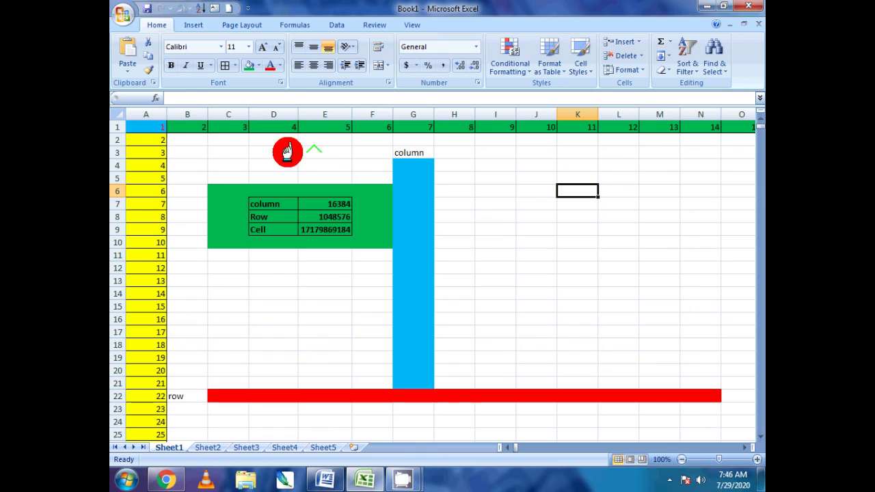